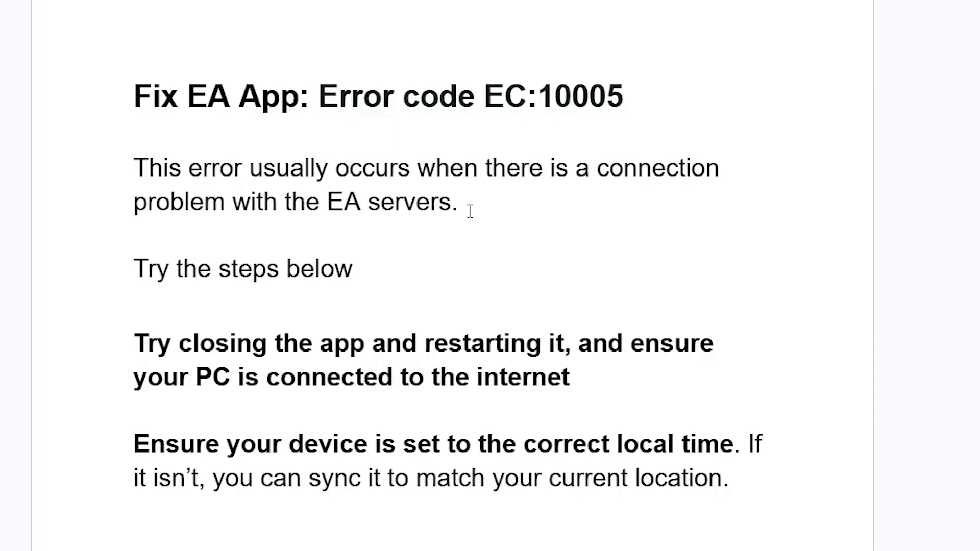
# Read the explanation of error code EC:10005 and the first suggested fixes in the document
pyautogui.moveTo(470, 211); pyautogui.dragTo(87, 153)
pyautogui.click(256, 234)
pyautogui.scroll(-2, 256, 234)
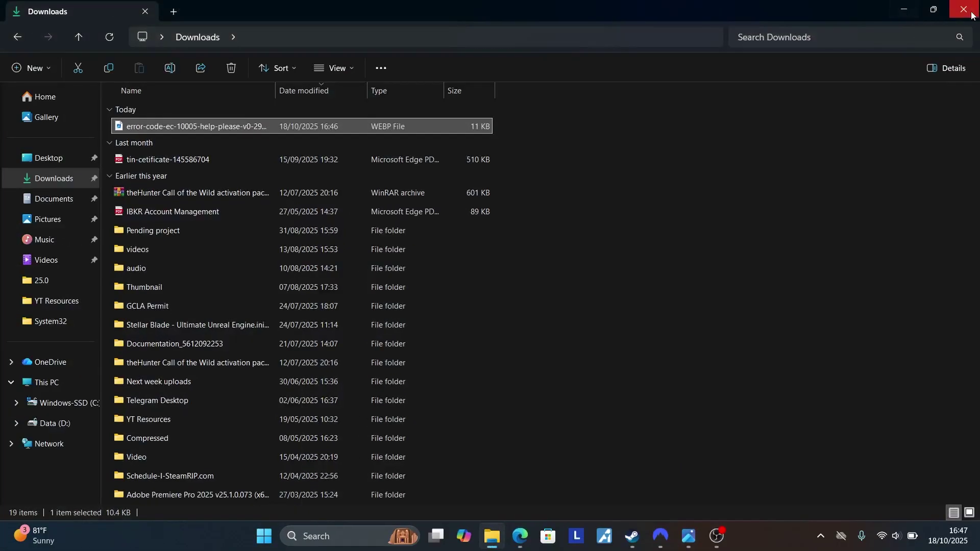
# Close the Downloads window and exit the EA app running in the background
pyautogui.click(973, 15)
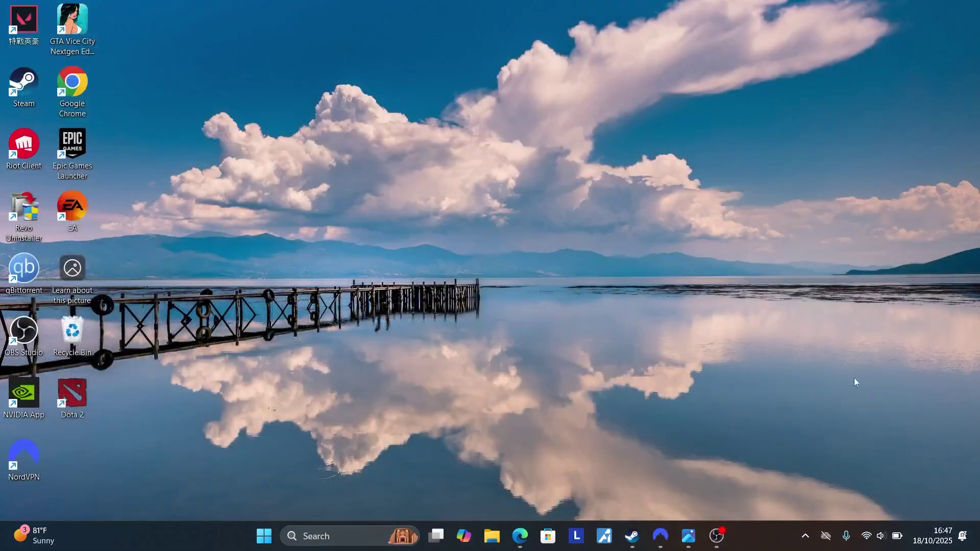
pyautogui.click(801, 540)
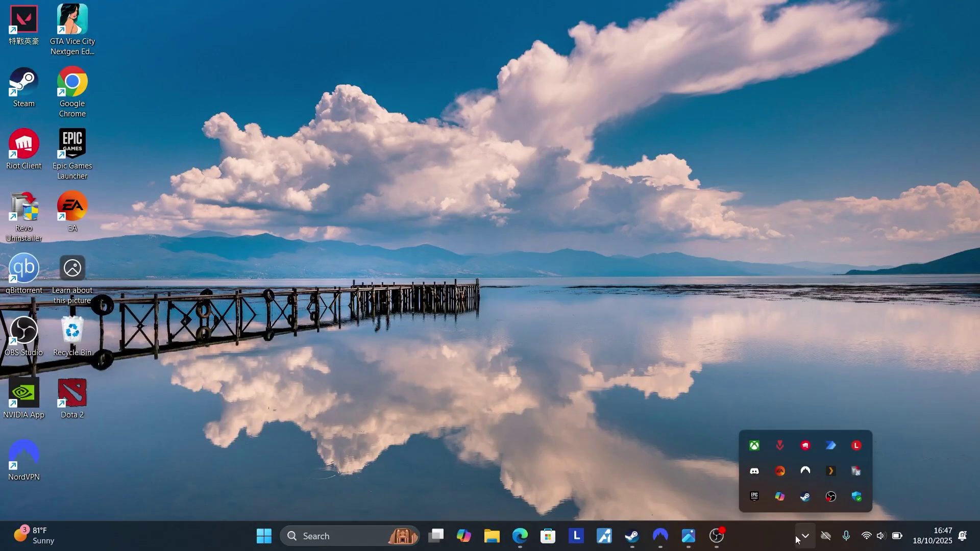
pyautogui.rightClick(781, 473)
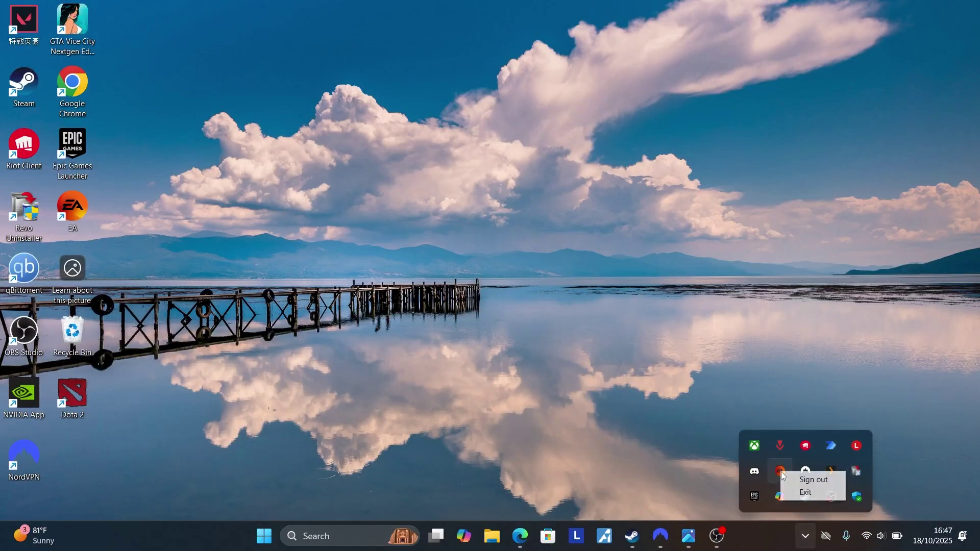
pyautogui.click(805, 492)
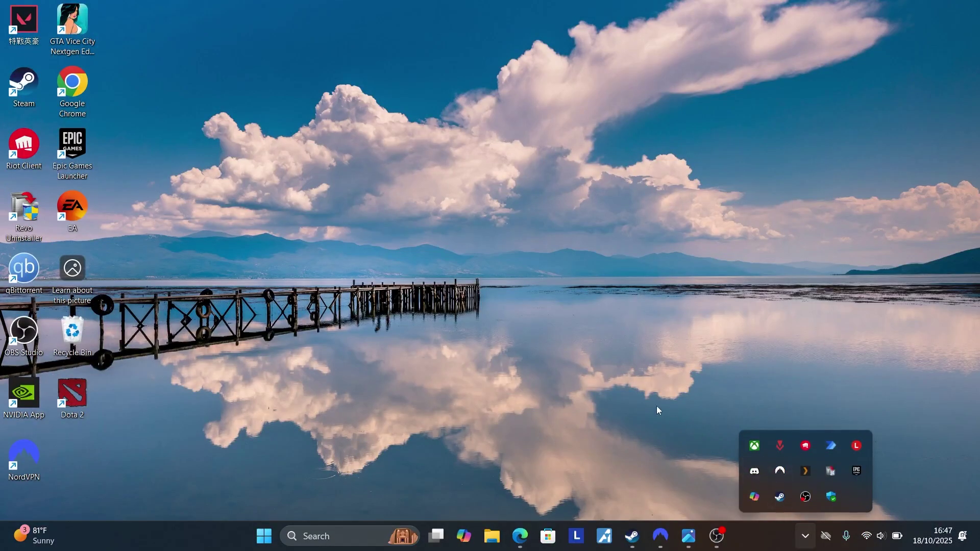
# Check that the PC is connected to a Wi-Fi network, and dismiss the network list
pyautogui.click(870, 537)
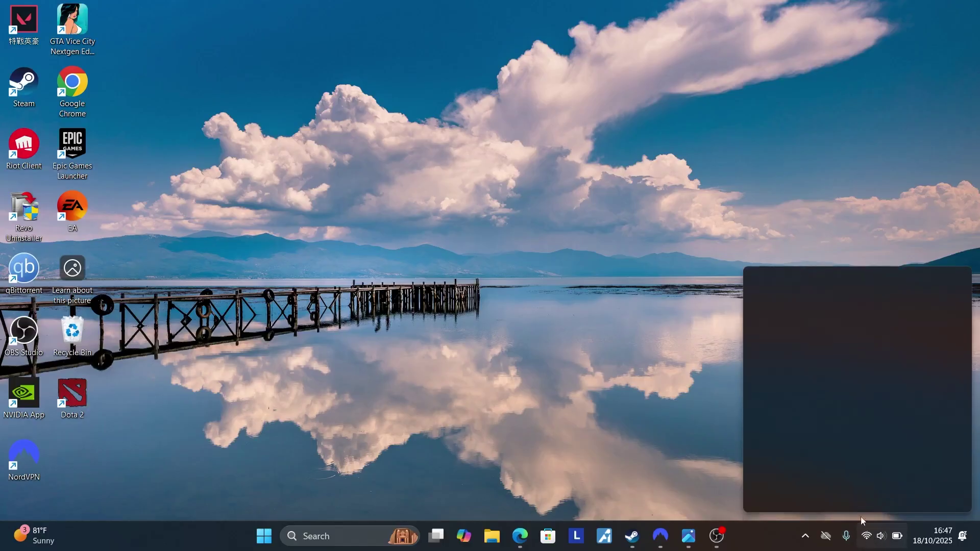
pyautogui.click(807, 304)
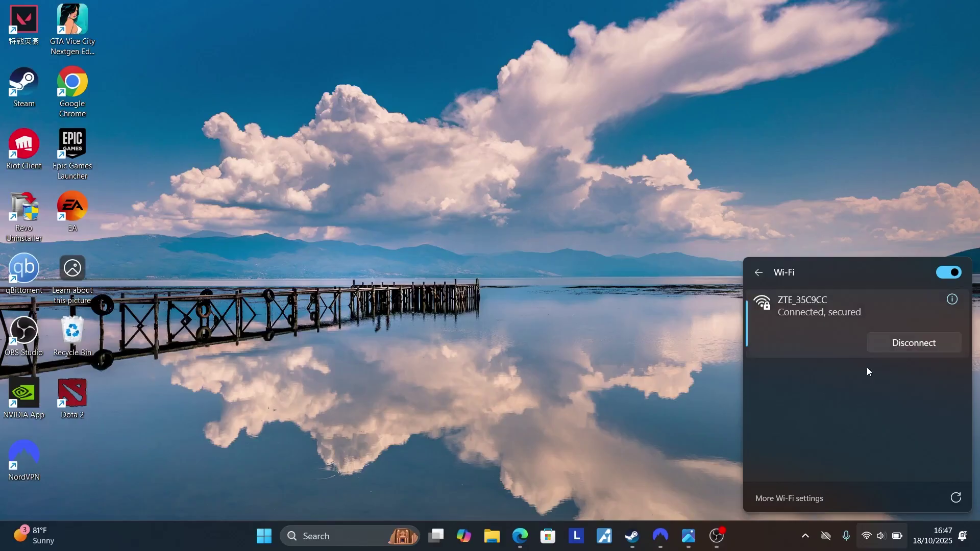
pyautogui.click(383, 314)
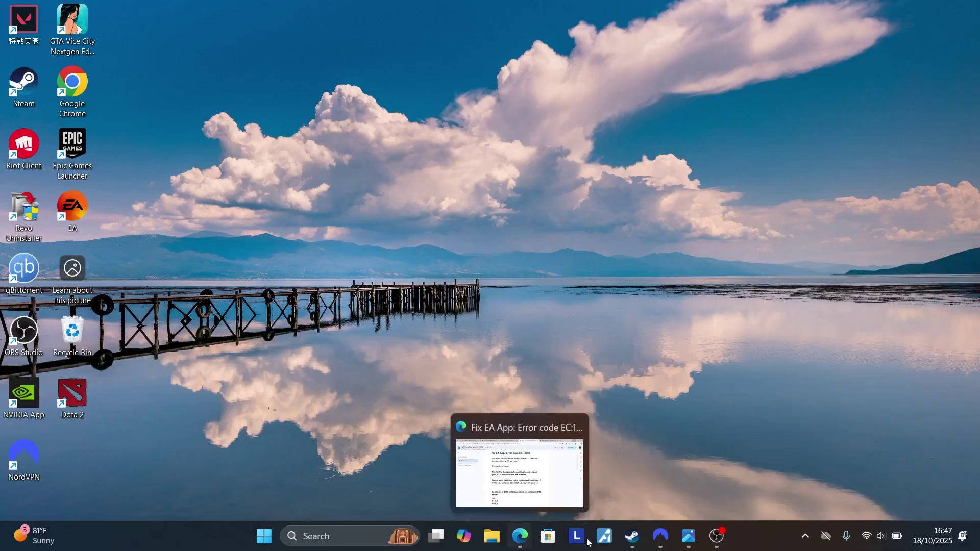
pyautogui.click(687, 548)
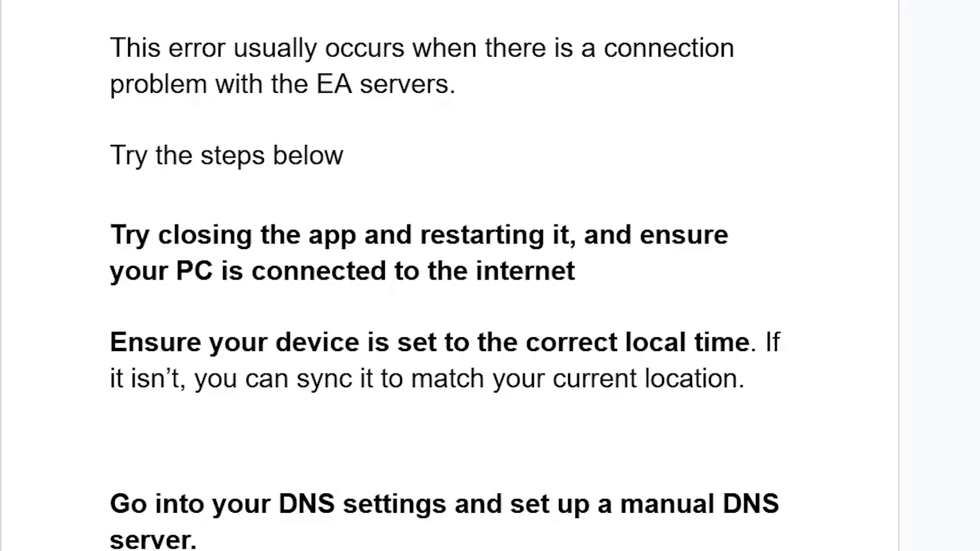
# Review the time zone, automatic time and sync options in the Windows date and time settings, and close them
pyautogui.rightClick(943, 543)
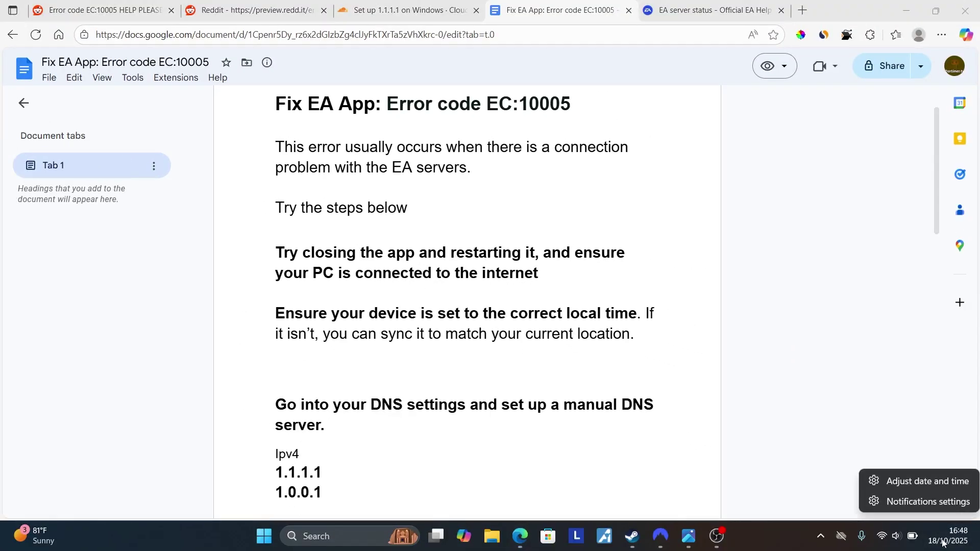
pyautogui.click(918, 481)
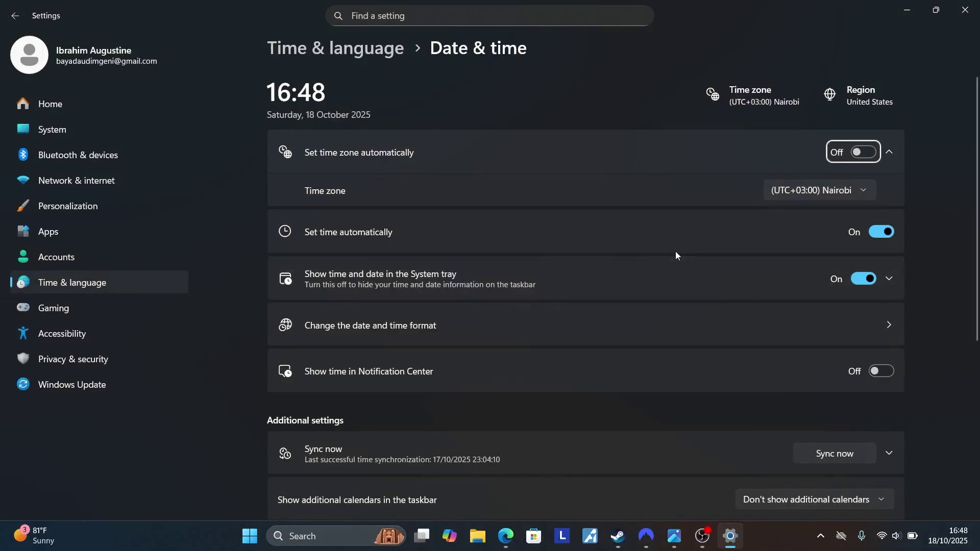
pyautogui.scroll(-4, 676, 252)
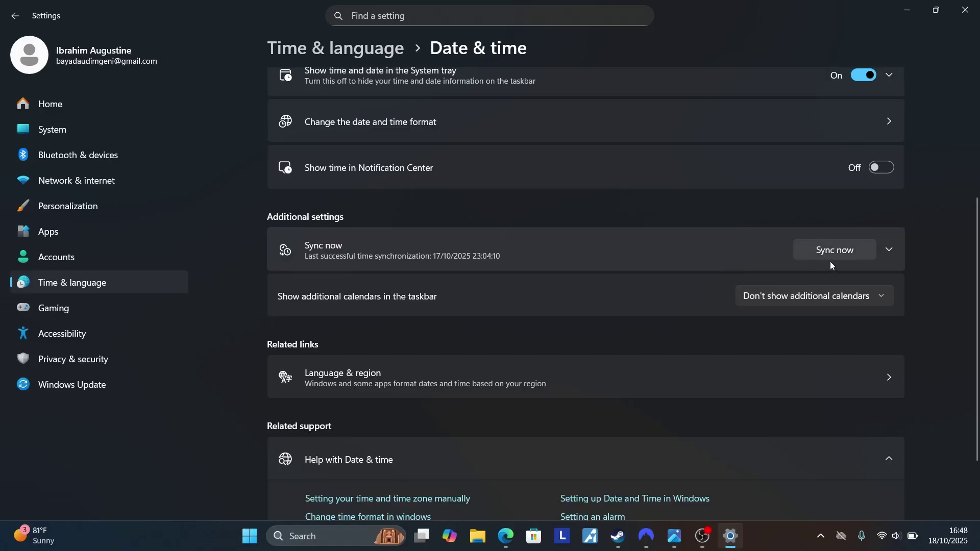
pyautogui.scroll(4, 776, 277)
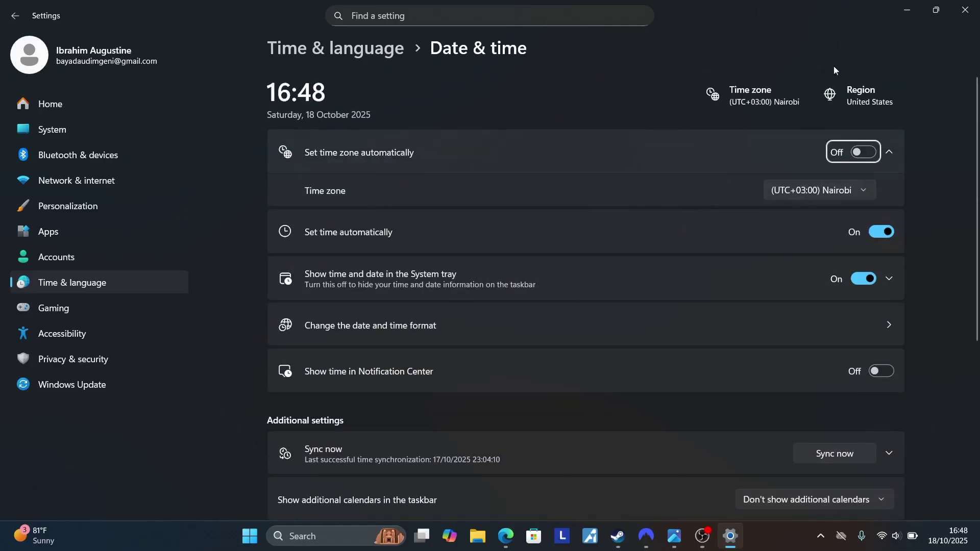
pyautogui.click(965, 10)
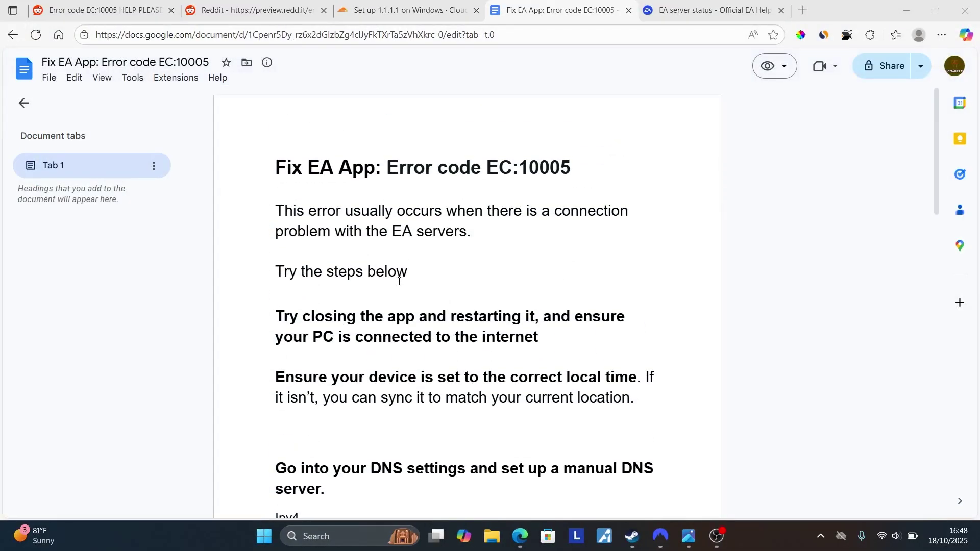
# Open Network Connections by running ncpa.cpl, and open the properties of the Wi-Fi adapter
pyautogui.scroll(-4, 399, 282)
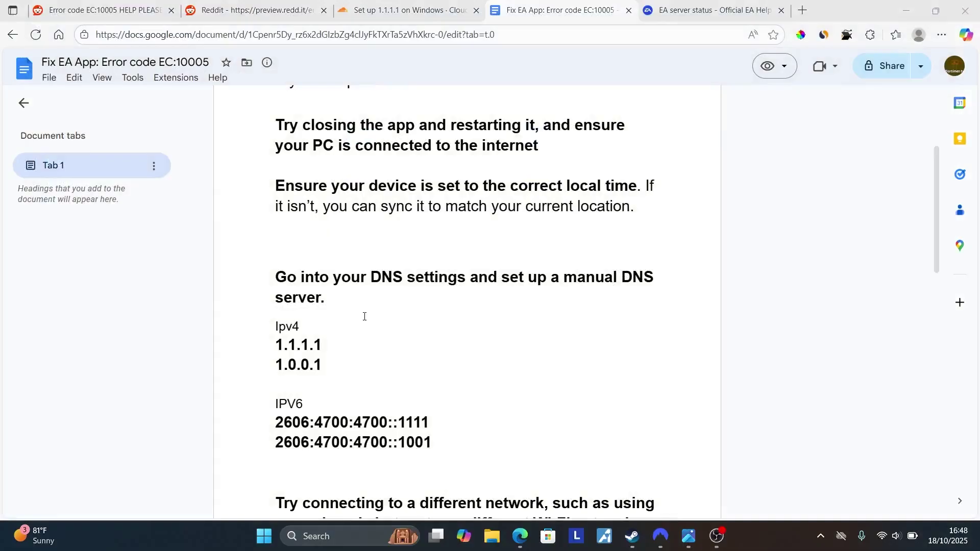
pyautogui.press('super+r')
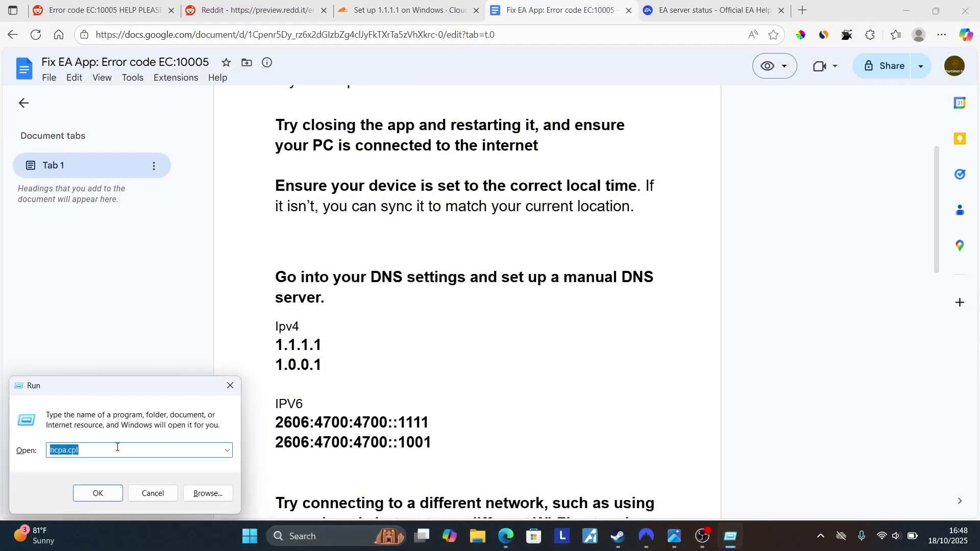
pyautogui.click(115, 453)
pyautogui.click(100, 493)
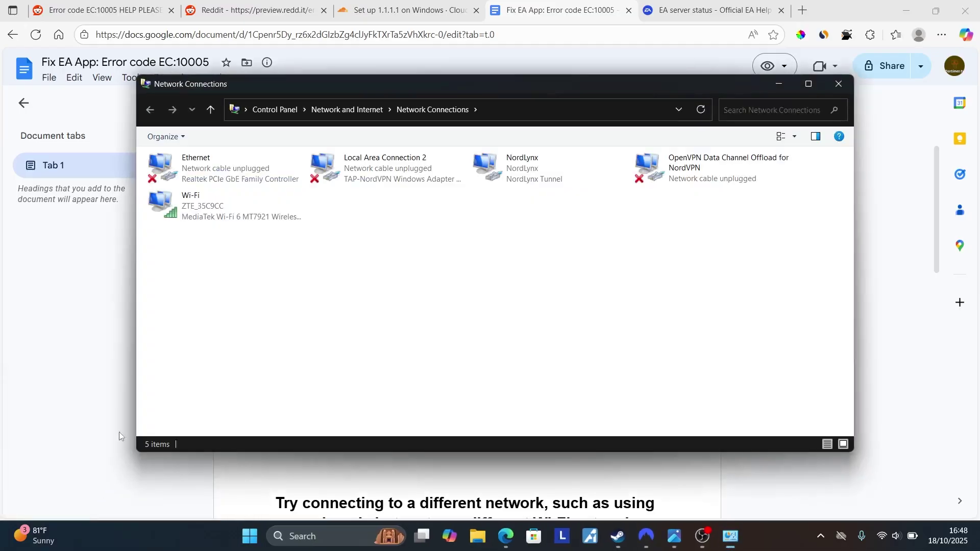
pyautogui.click(226, 212)
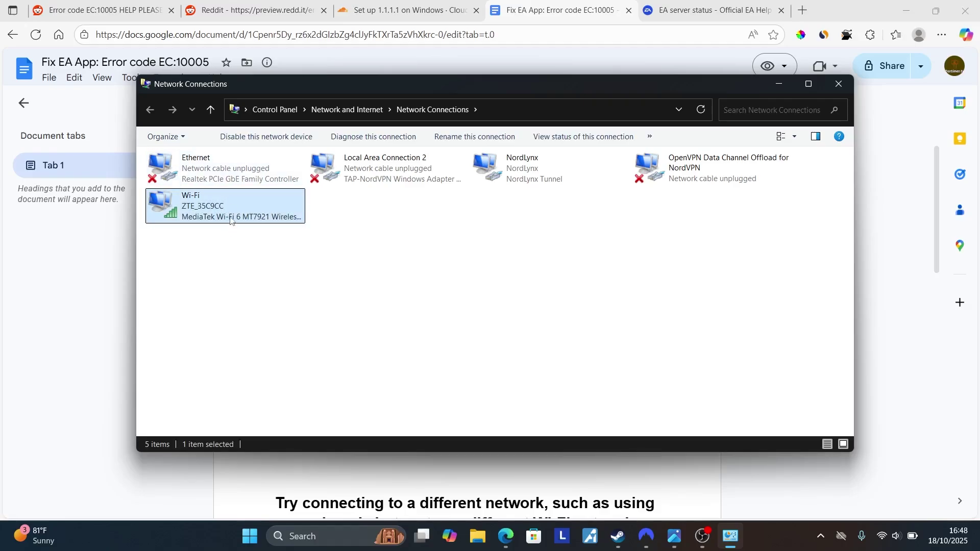
pyautogui.rightClick(230, 218)
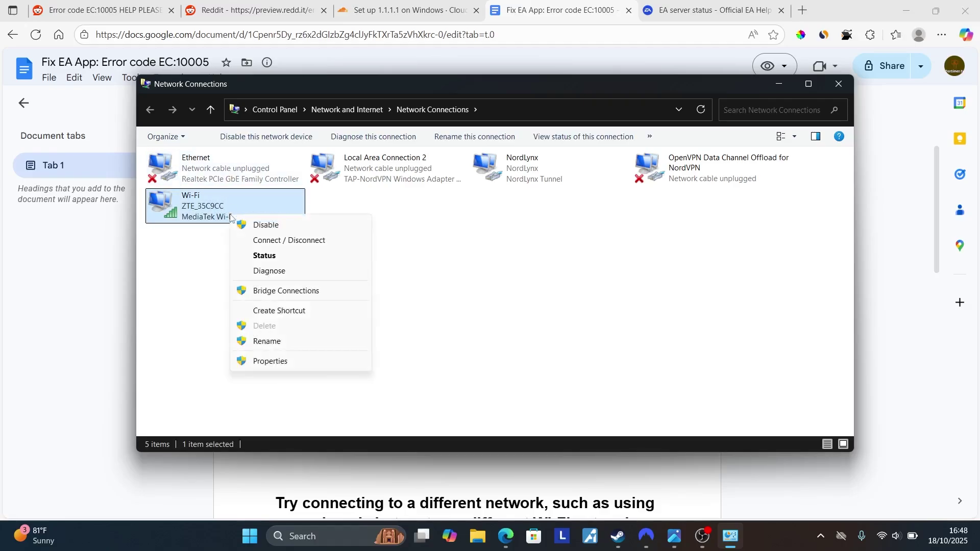
pyautogui.click(265, 361)
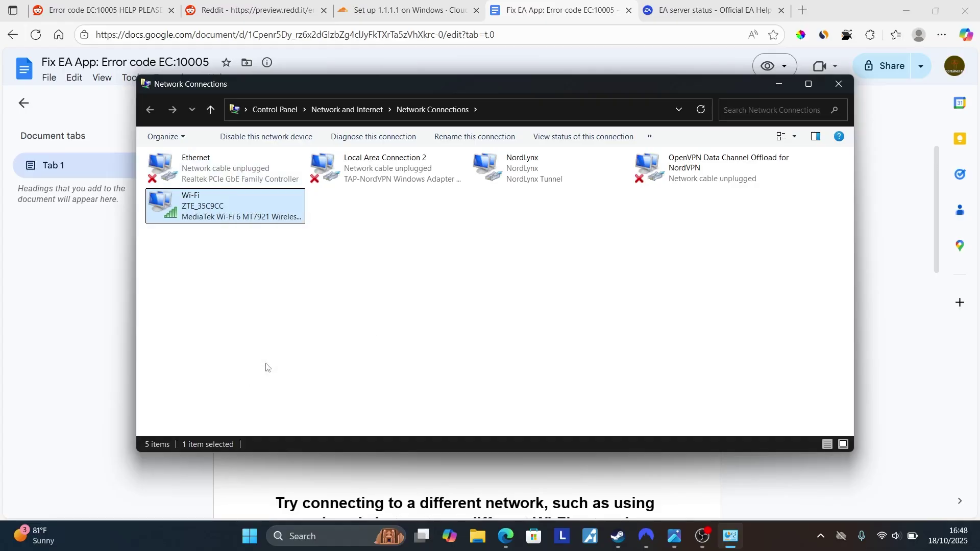
# Switch Internet Protocol Version 4 to manually specified DNS server addresses, and close its properties without saving
pyautogui.click(238, 304)
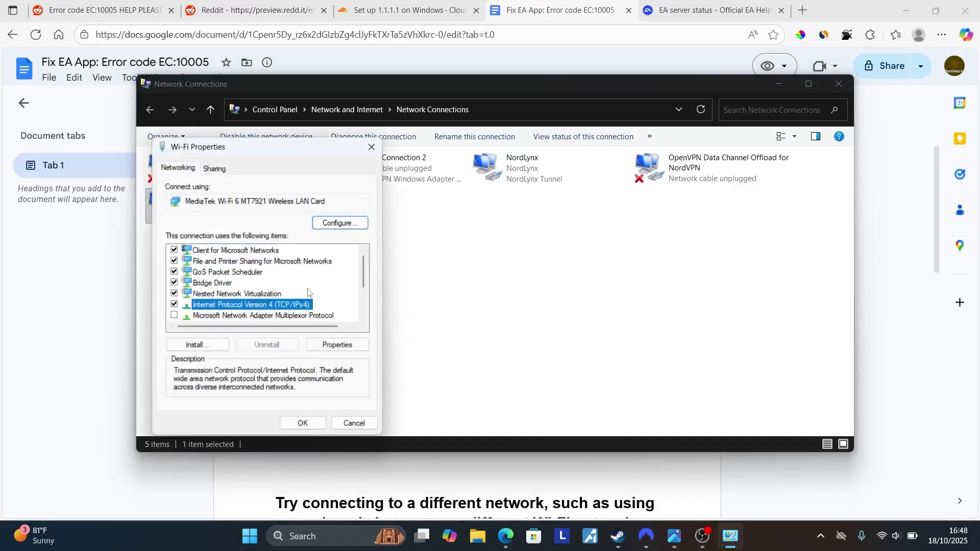
pyautogui.scroll(-1, 365, 289)
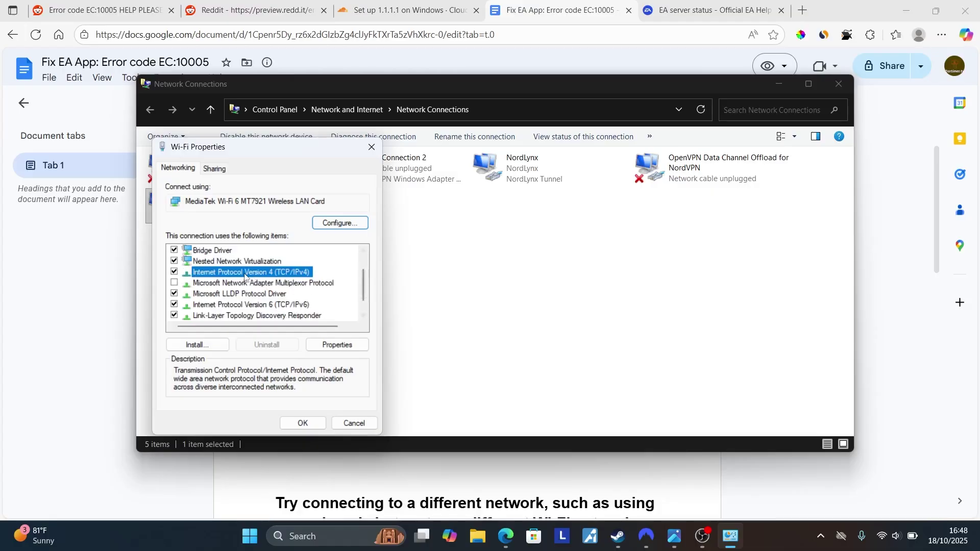
pyautogui.click(329, 346)
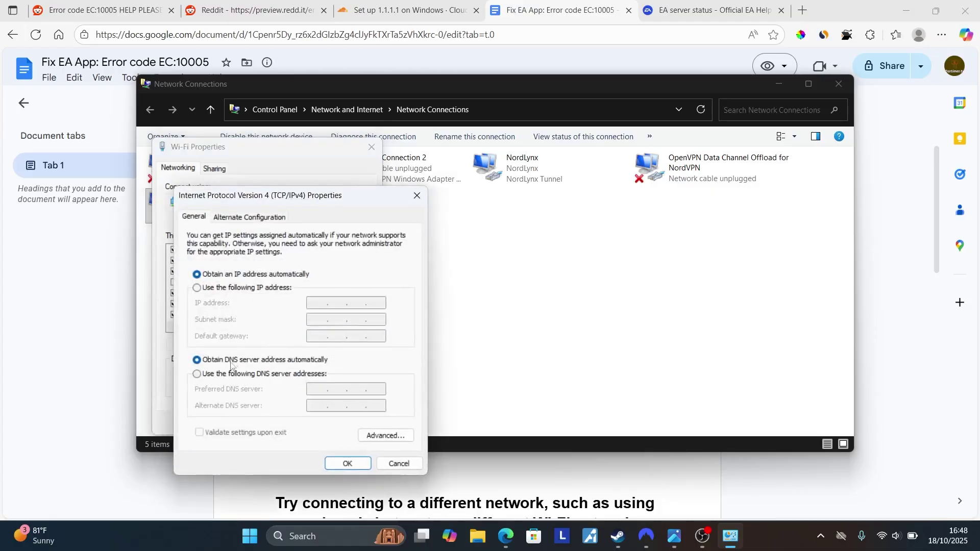
pyautogui.click(198, 374)
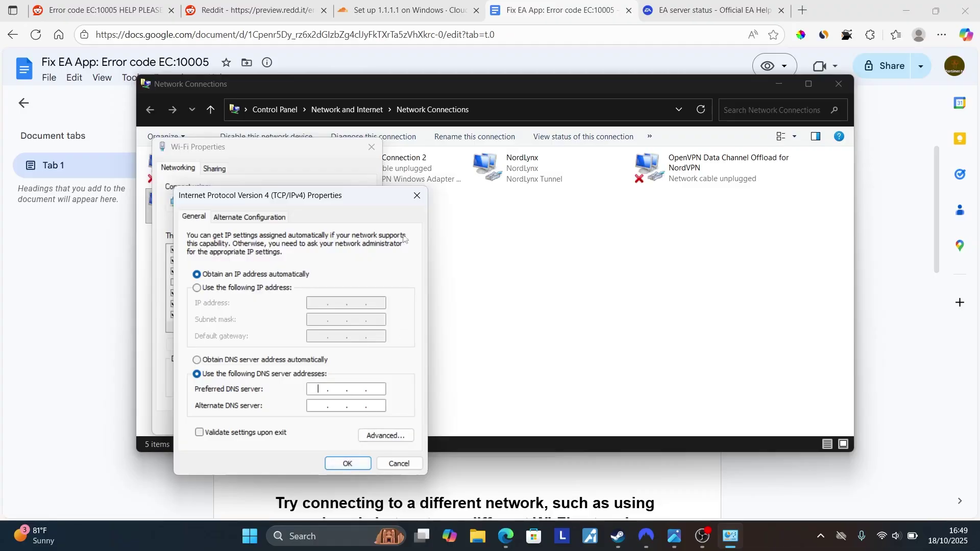
pyautogui.click(417, 195)
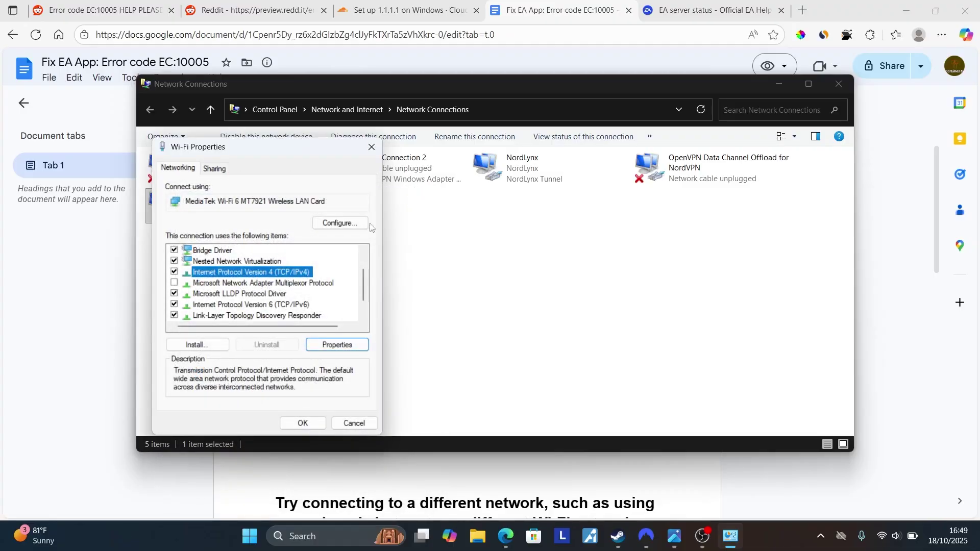
# Switch Internet Protocol Version 6 to manually specified DNS server addresses without saving, and close the adapter and network windows
pyautogui.click(225, 307)
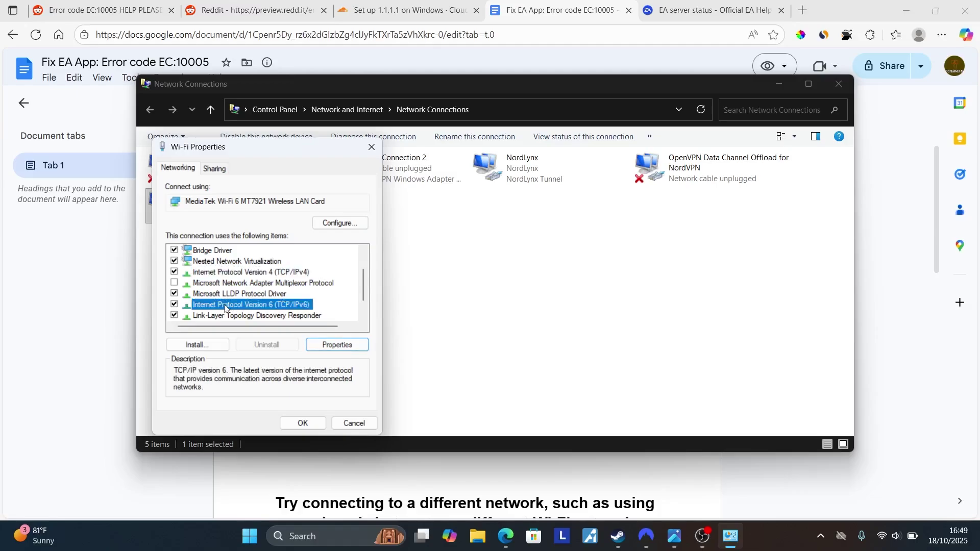
pyautogui.click(331, 348)
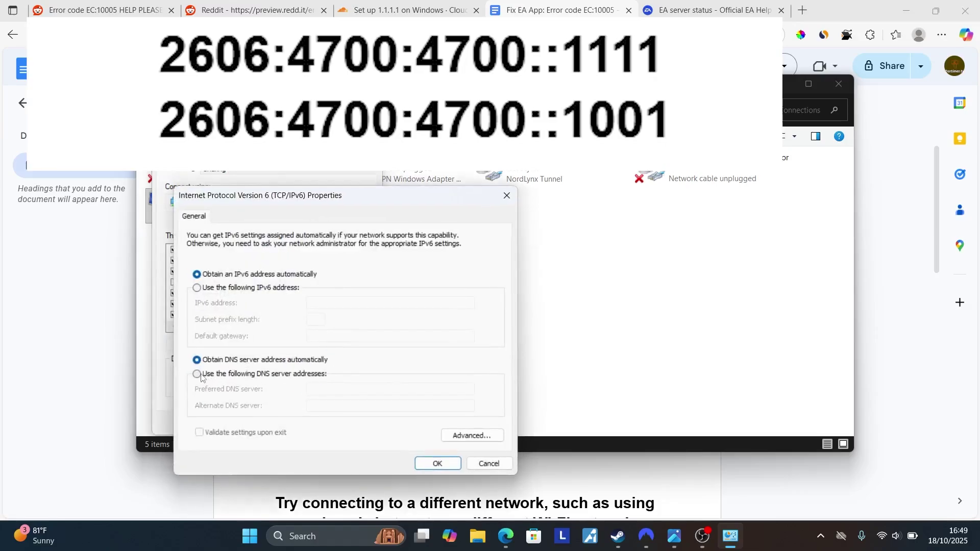
pyautogui.click(201, 376)
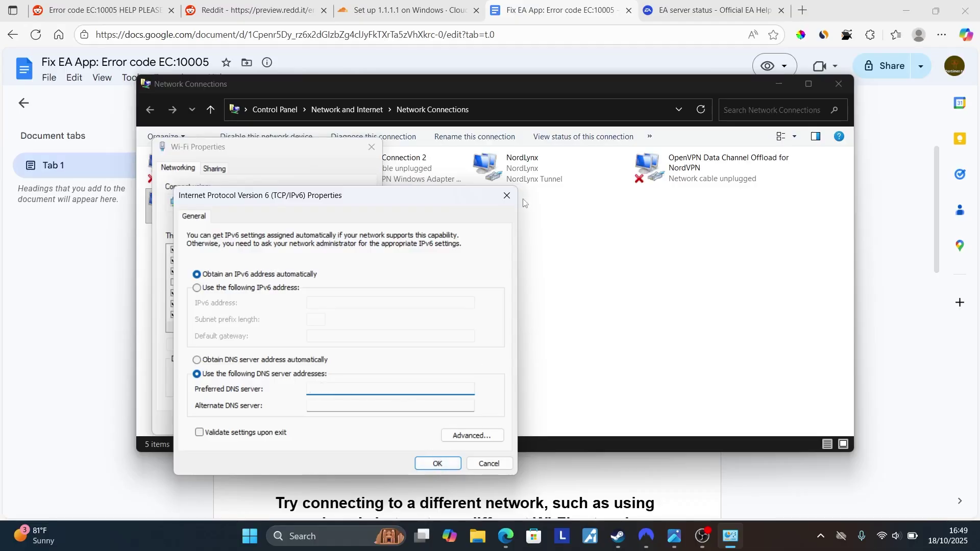
pyautogui.click(507, 196)
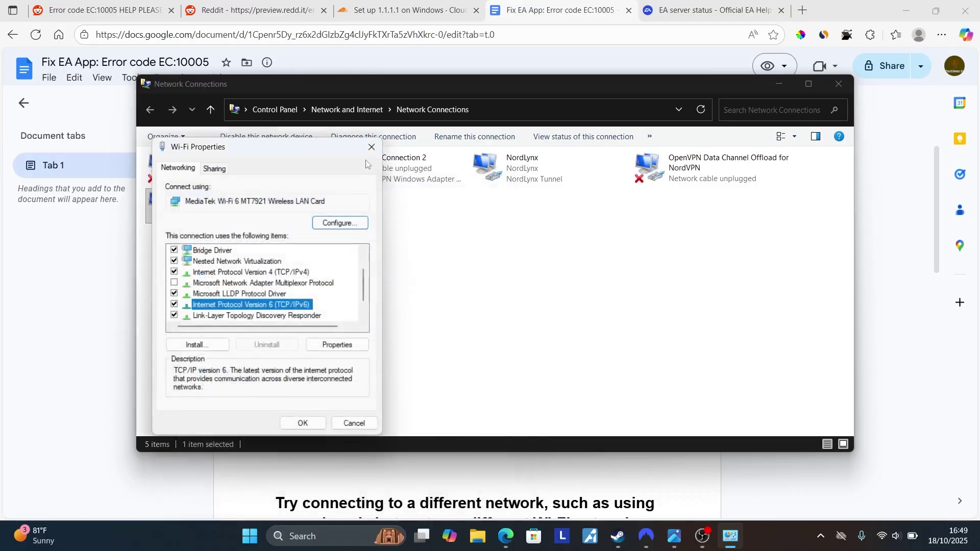
pyautogui.click(307, 422)
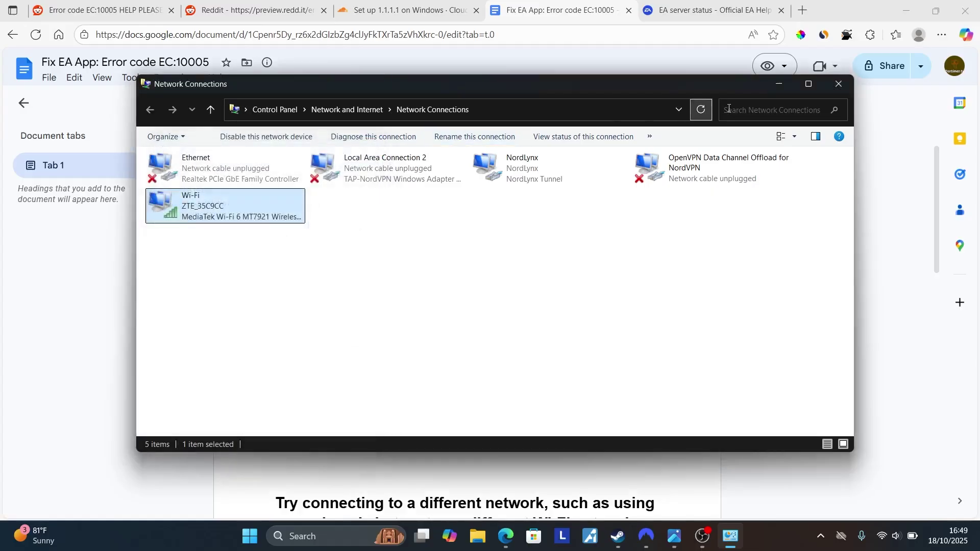
pyautogui.click(831, 88)
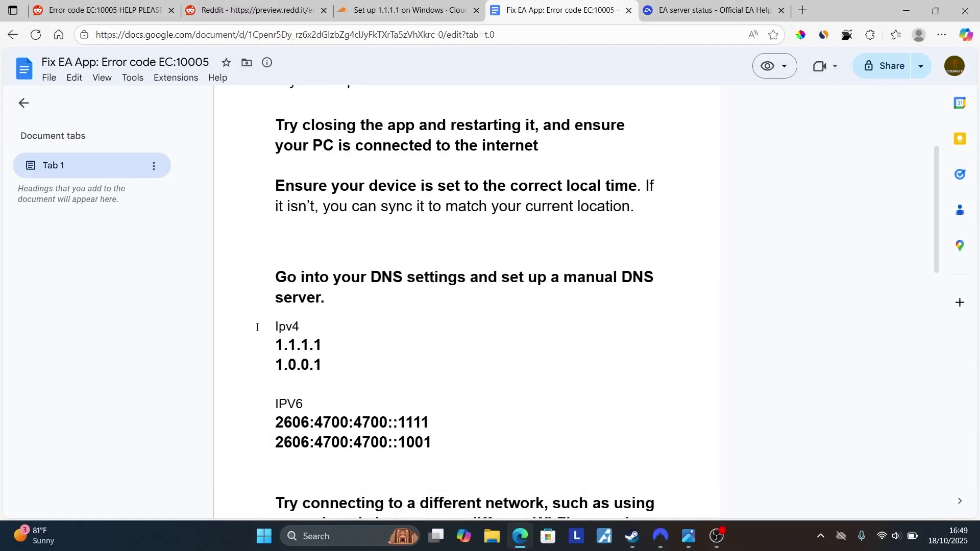
# Review the IPv4 and IPv6 DNS server addresses and the remaining fixes listed in the document
pyautogui.moveTo(257, 328); pyautogui.dragTo(339, 371)
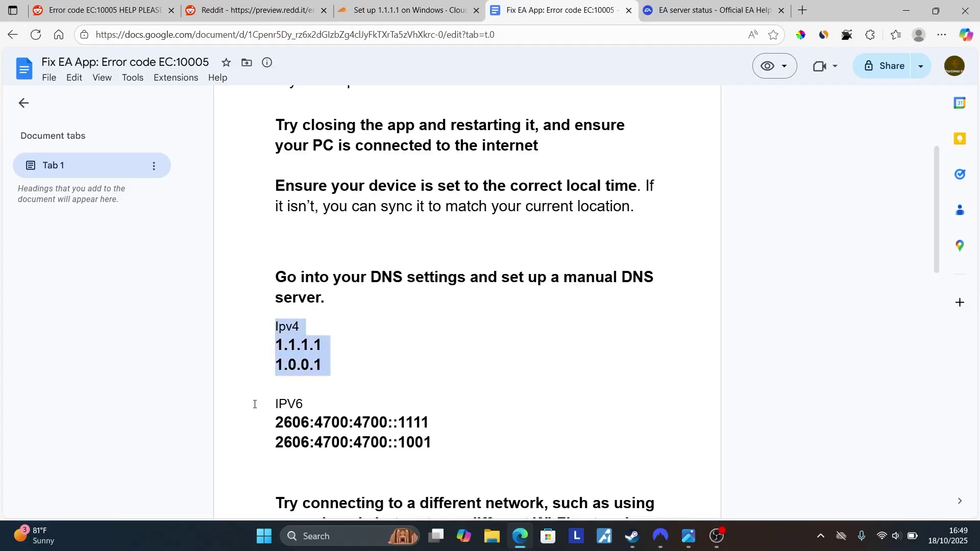
pyautogui.moveTo(254, 405); pyautogui.dragTo(441, 450)
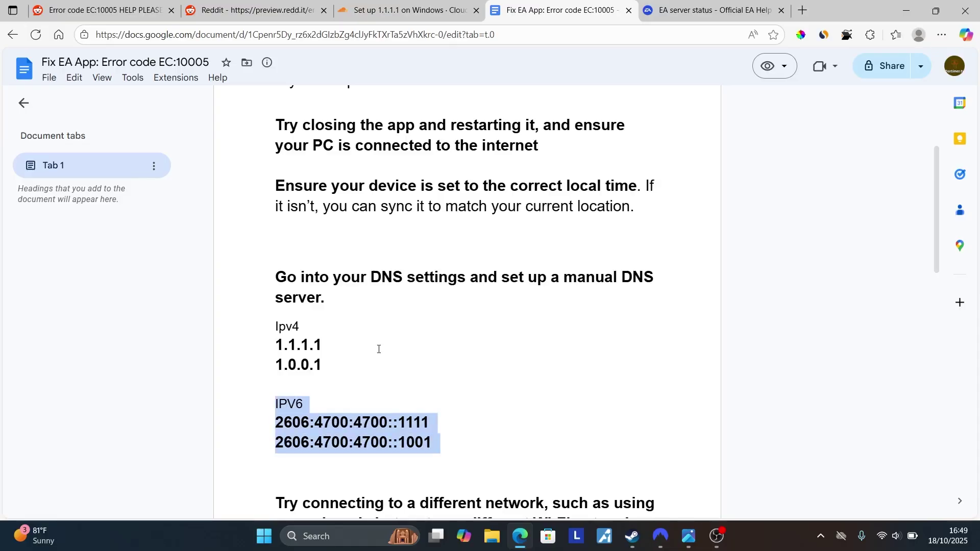
pyautogui.scroll(-4, 377, 344)
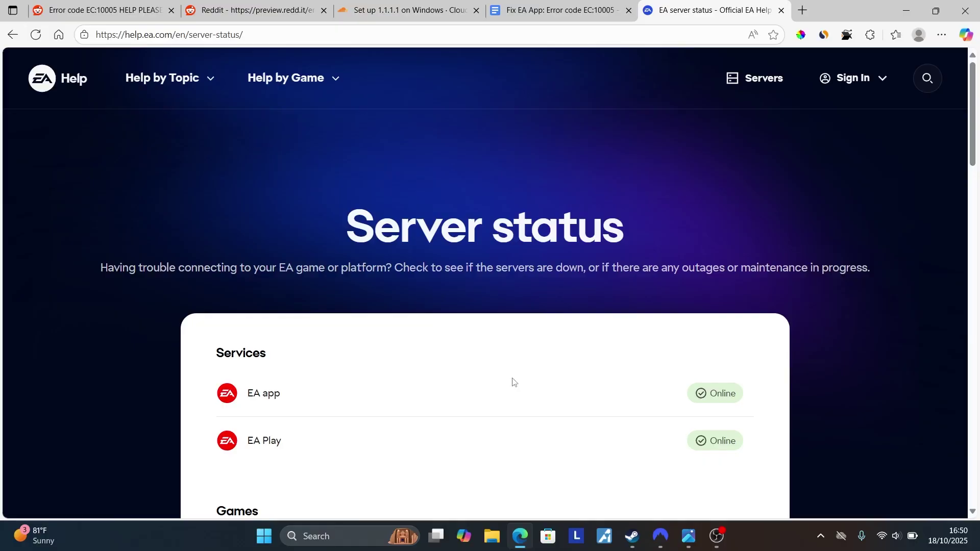
# Check the EA server status page, and return to the fix document and the error screenshot in Photos
pyautogui.moveTo(340, 218); pyautogui.dragTo(623, 240)
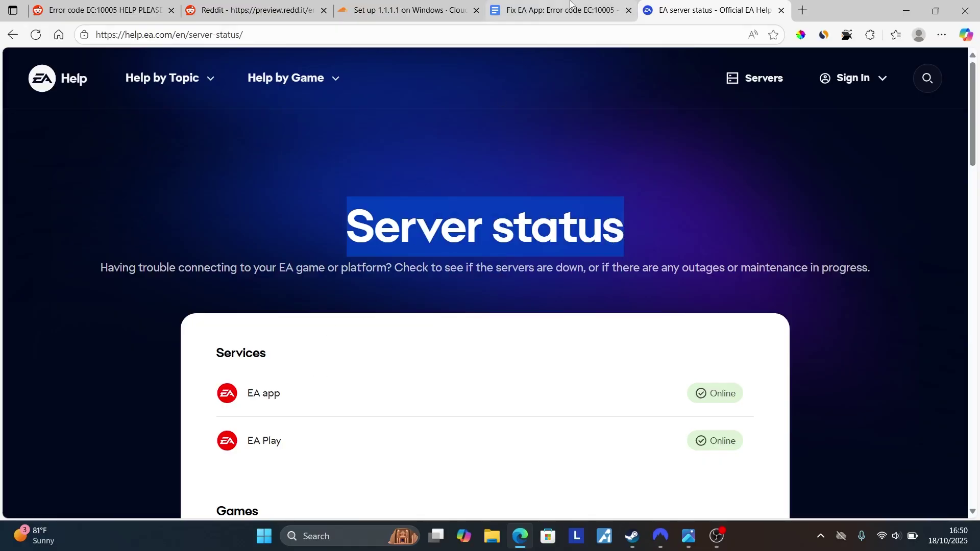
pyautogui.click(547, 12)
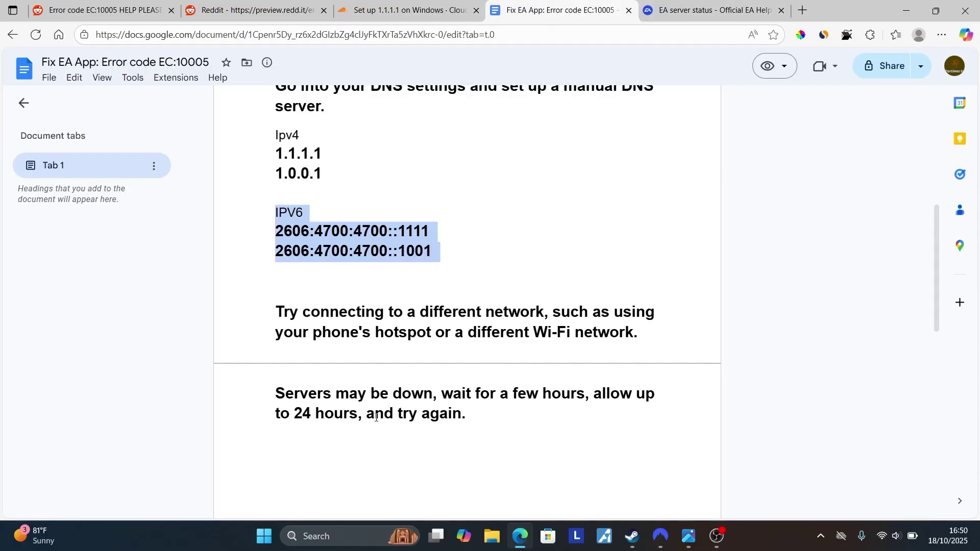
pyautogui.scroll(8, 491, 420)
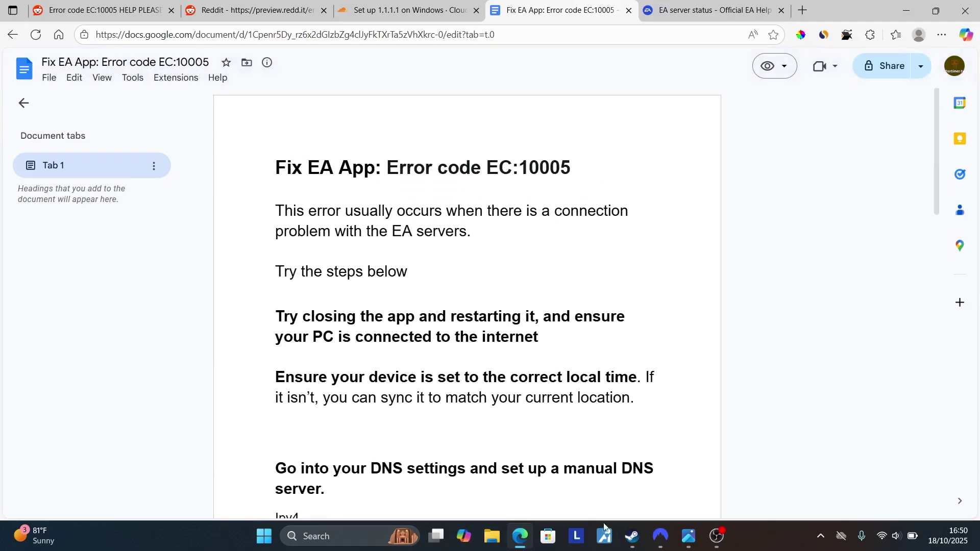
pyautogui.click(687, 537)
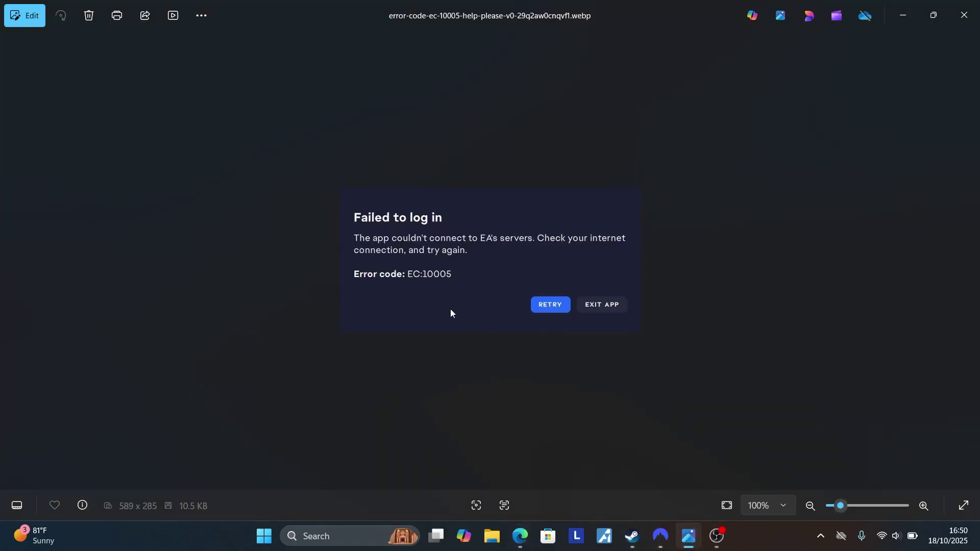